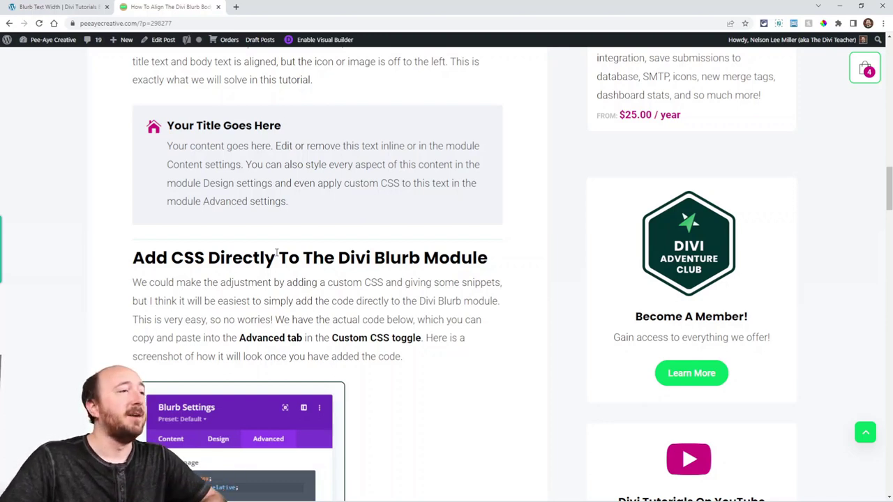
Step: Highlight the example blurb's title and body text, then scroll through the tutorial article
{"action": "left_click_drag", "start_coordinate": [292, 206], "coordinate": [167, 124]}
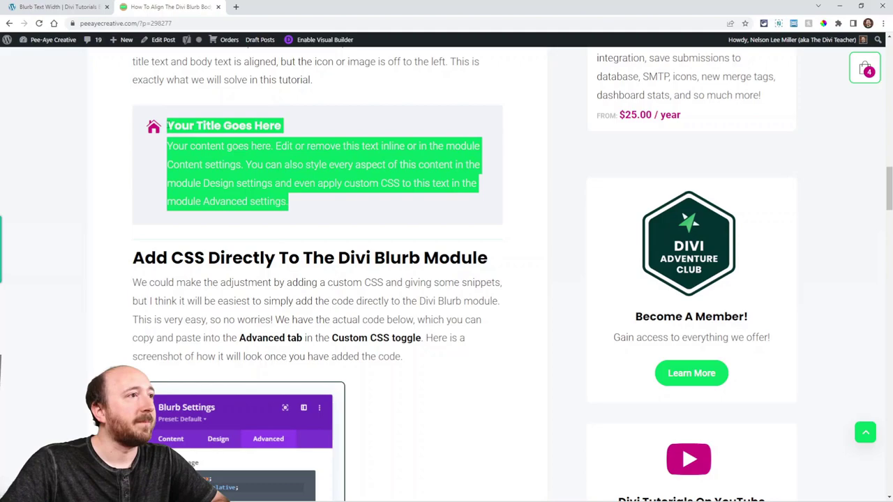
{"action": "left_click", "coordinate": [187, 155]}
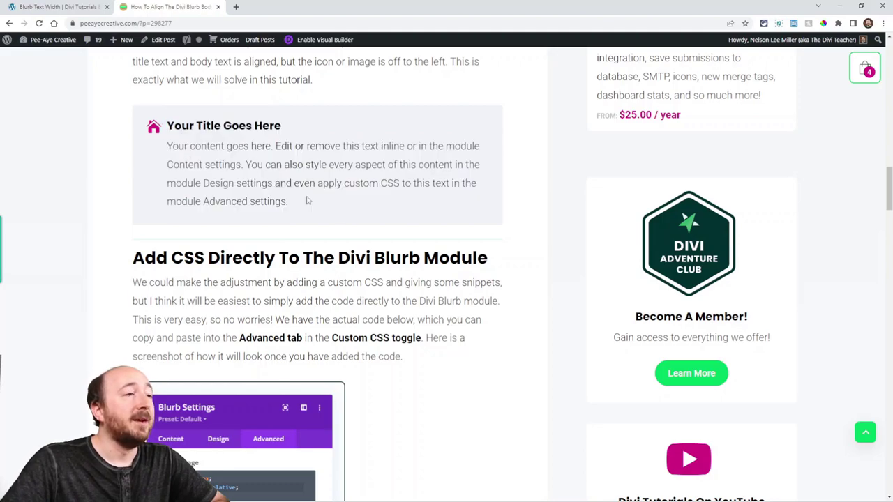
{"action": "scroll", "coordinate": [398, 248], "scroll_direction": "down", "scroll_amount": 12}
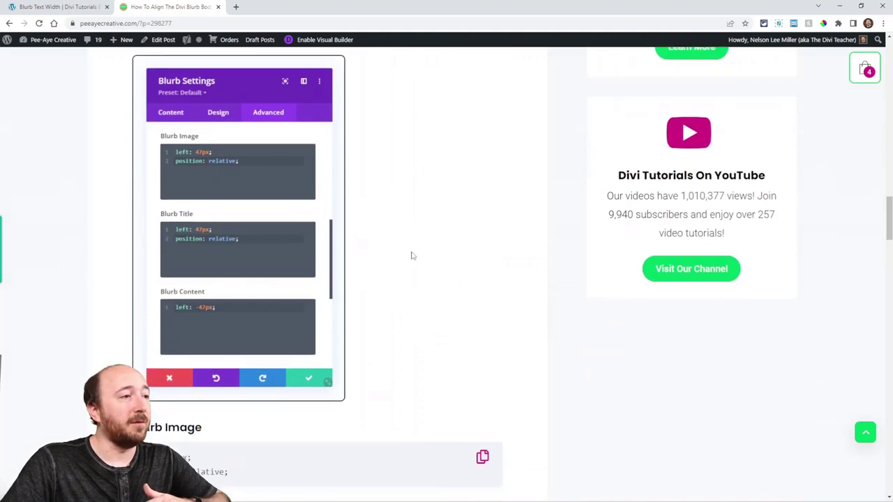
{"action": "scroll", "coordinate": [404, 257], "scroll_direction": "up", "scroll_amount": 1}
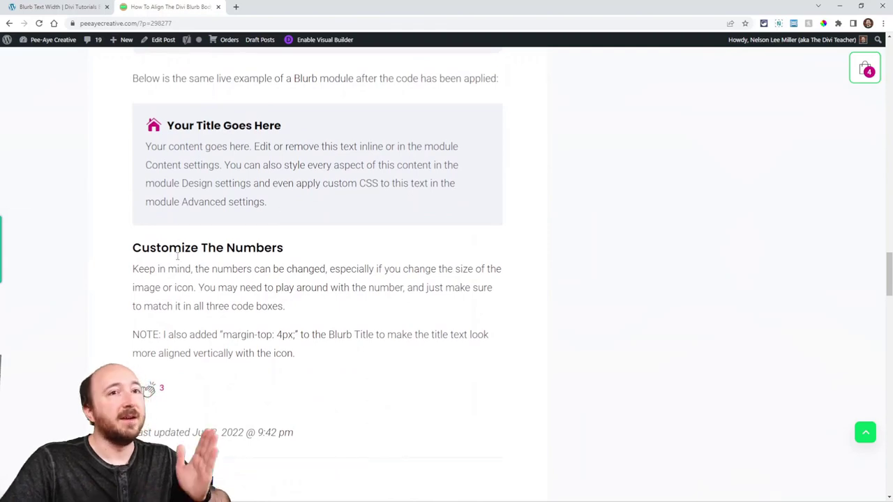
{"action": "scroll", "coordinate": [244, 306], "scroll_direction": "up", "scroll_amount": 12}
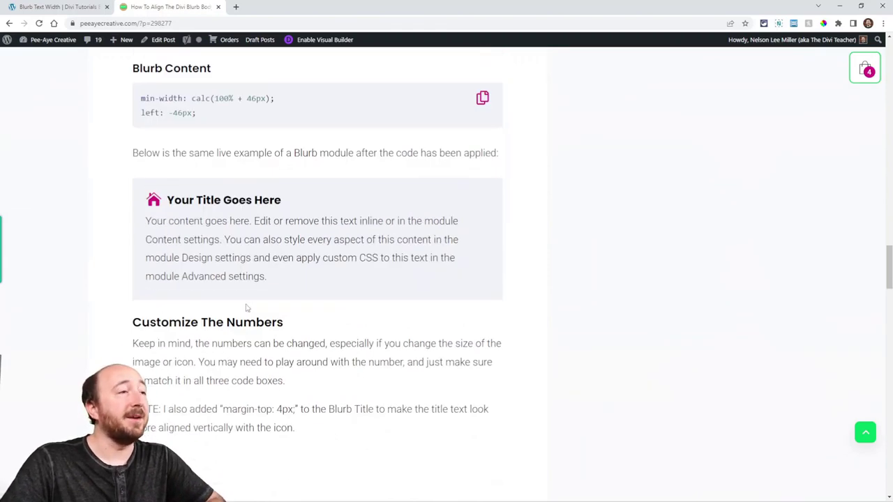
{"action": "scroll", "coordinate": [246, 307], "scroll_direction": "up", "scroll_amount": 10}
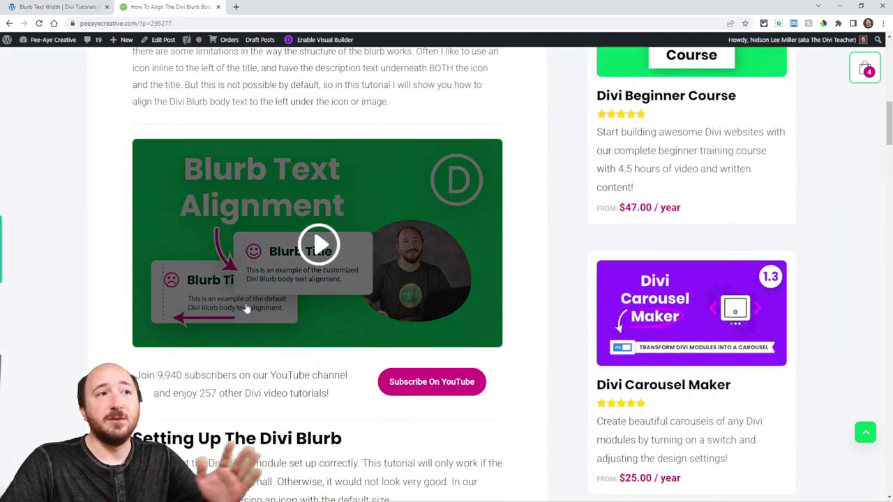
{"action": "scroll", "coordinate": [247, 307], "scroll_direction": "up", "scroll_amount": 1}
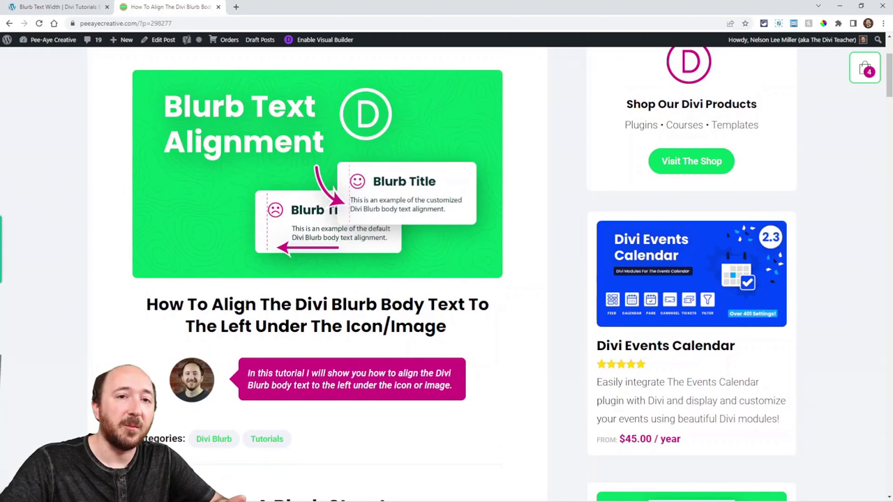
{"action": "scroll", "coordinate": [496, 290], "scroll_direction": "down", "scroll_amount": 8}
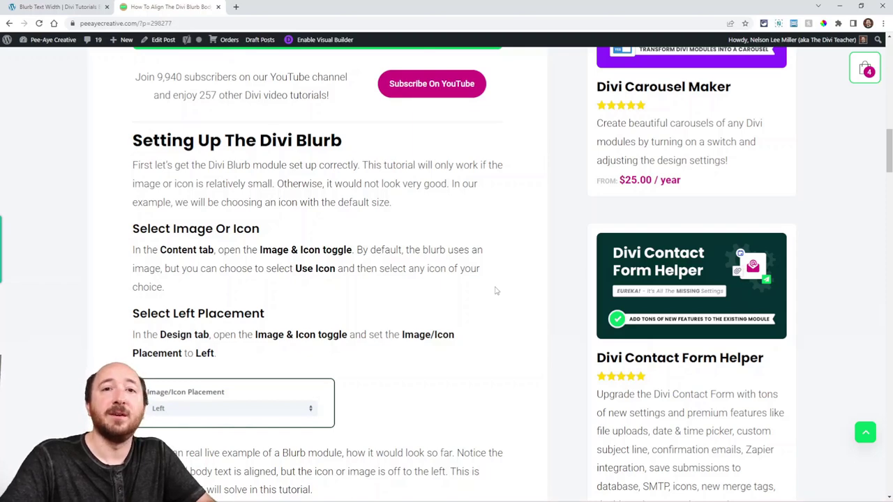
{"action": "scroll", "coordinate": [335, 188], "scroll_direction": "down", "scroll_amount": 1}
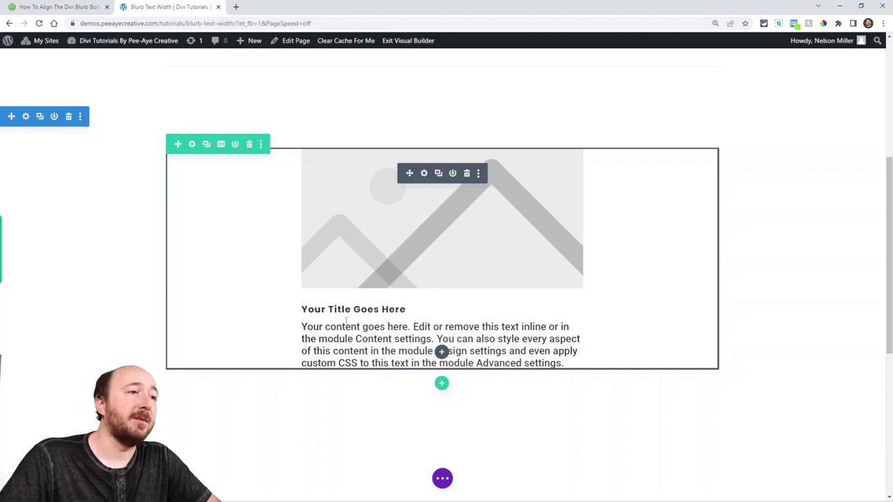
Step: Turn on Use Icon for the blurb and choose the circled down-chevron icon
{"action": "left_click", "coordinate": [423, 174]}
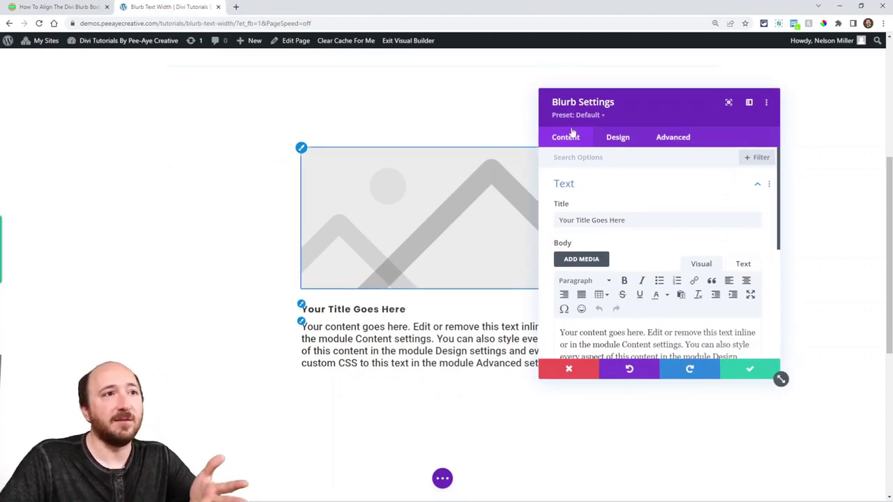
{"action": "left_click", "coordinate": [581, 189]}
{"action": "left_click", "coordinate": [590, 215]}
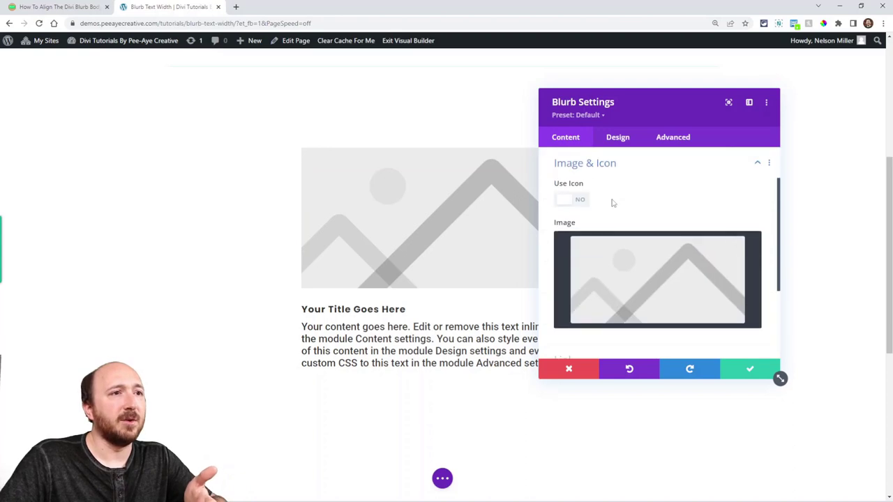
{"action": "left_click", "coordinate": [571, 200]}
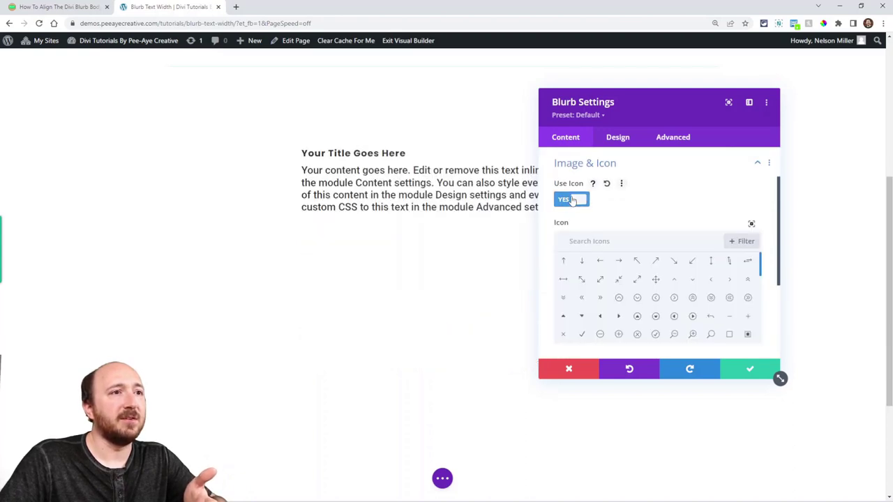
{"action": "left_click", "coordinate": [655, 316]}
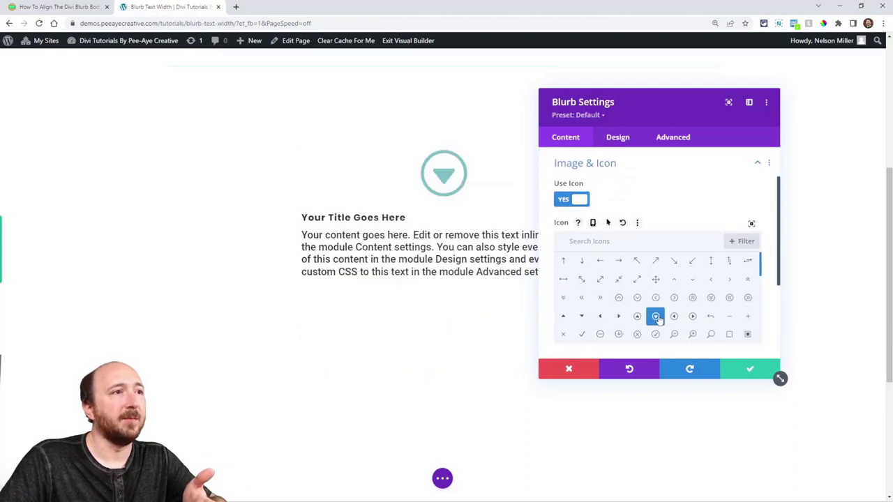
Step: Set the blurb's Image/Icon Placement to Left and its Icon Color to green (#00d263)
{"action": "left_click", "coordinate": [612, 139]}
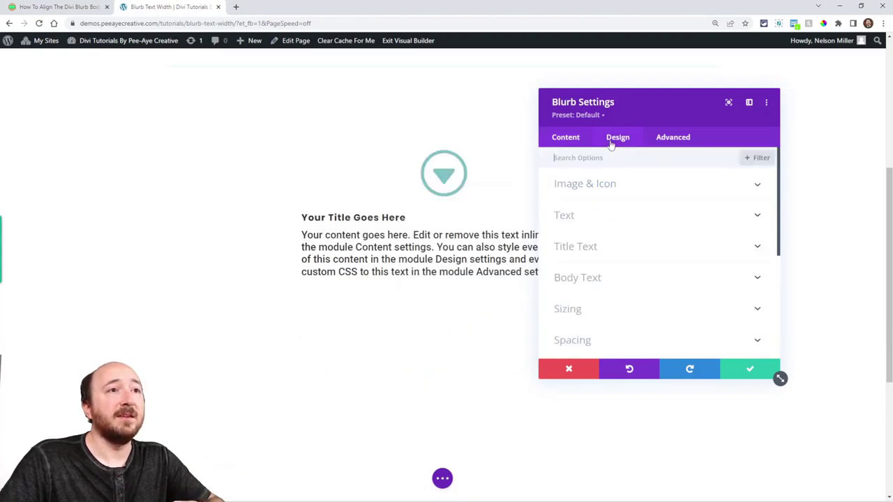
{"action": "left_click", "coordinate": [575, 186]}
{"action": "scroll", "coordinate": [636, 255], "scroll_direction": "down", "scroll_amount": 2}
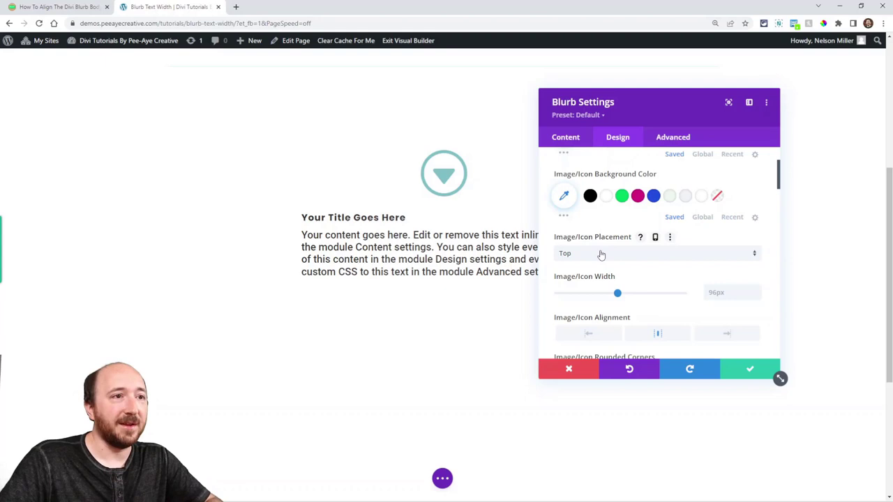
{"action": "left_click", "coordinate": [601, 255]}
{"action": "left_click", "coordinate": [579, 278]}
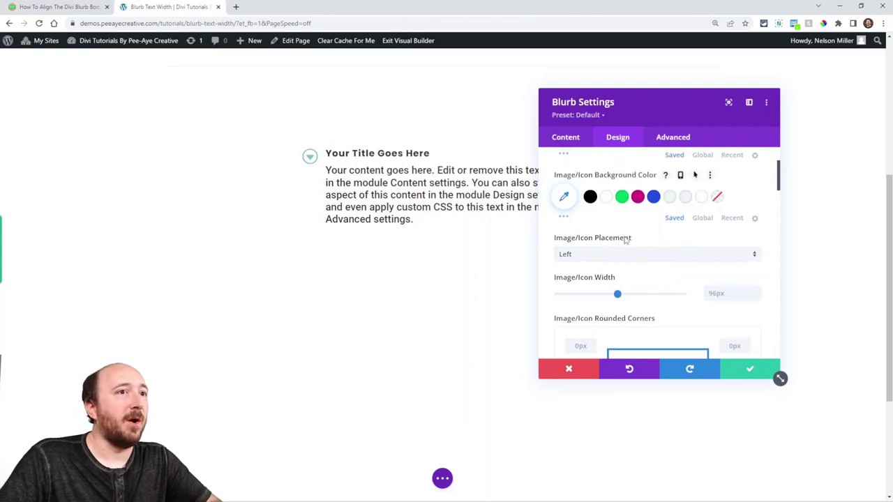
{"action": "scroll", "coordinate": [627, 237], "scroll_direction": "up", "scroll_amount": 1}
{"action": "left_click", "coordinate": [622, 179]}
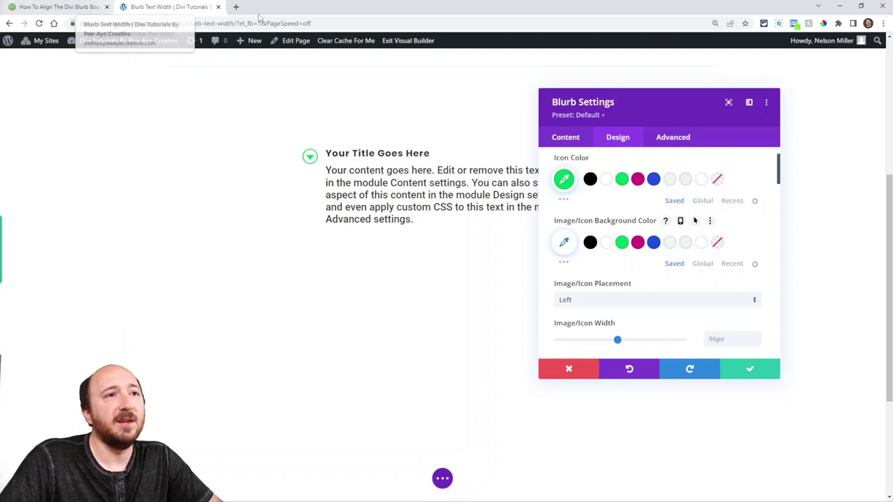
Step: Reveal the Advanced Custom CSS boxes for Blurb Image, Title and Content in a taller settings panel
{"action": "left_click", "coordinate": [666, 140]}
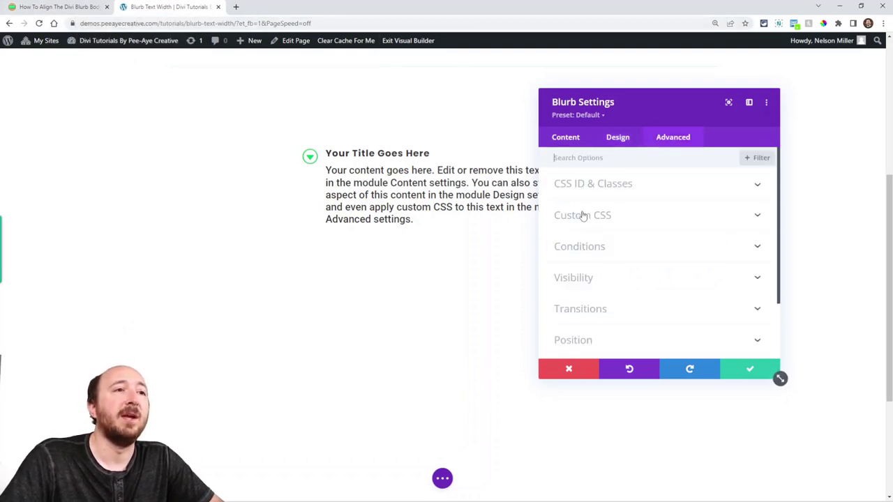
{"action": "left_click", "coordinate": [608, 217]}
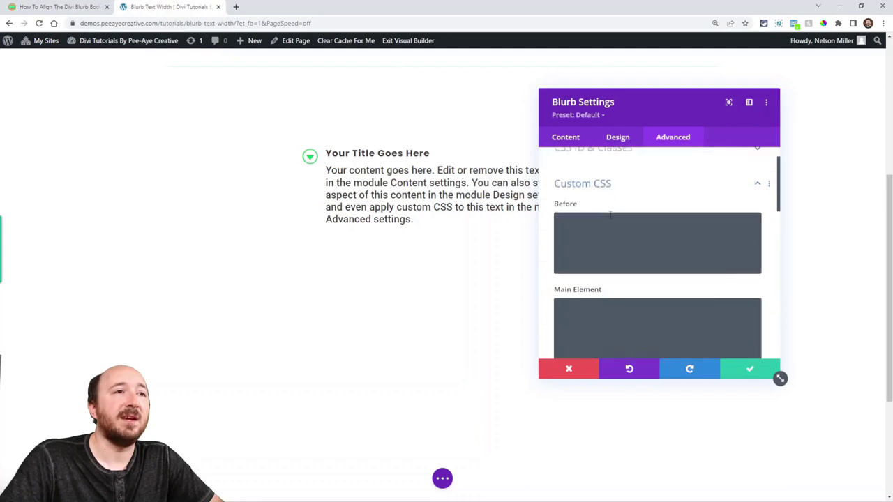
{"action": "scroll", "coordinate": [638, 204], "scroll_direction": "down", "scroll_amount": 2}
{"action": "scroll", "coordinate": [623, 237], "scroll_direction": "down", "scroll_amount": 1}
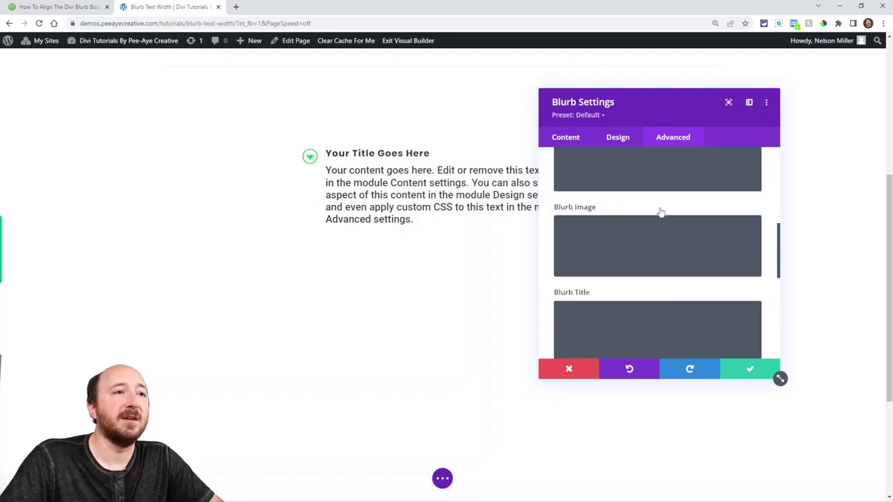
{"action": "scroll", "coordinate": [613, 230], "scroll_direction": "down", "scroll_amount": 1}
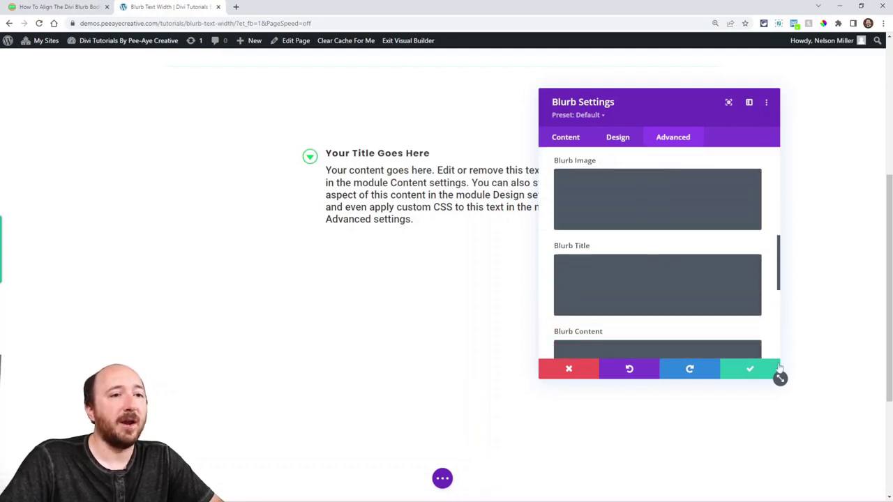
{"action": "left_click_drag", "start_coordinate": [780, 379], "coordinate": [778, 427]}
Step: Copy the tutorial's Blurb Image code into the blurb's Blurb Image CSS box
{"action": "left_click", "coordinate": [46, 7]}
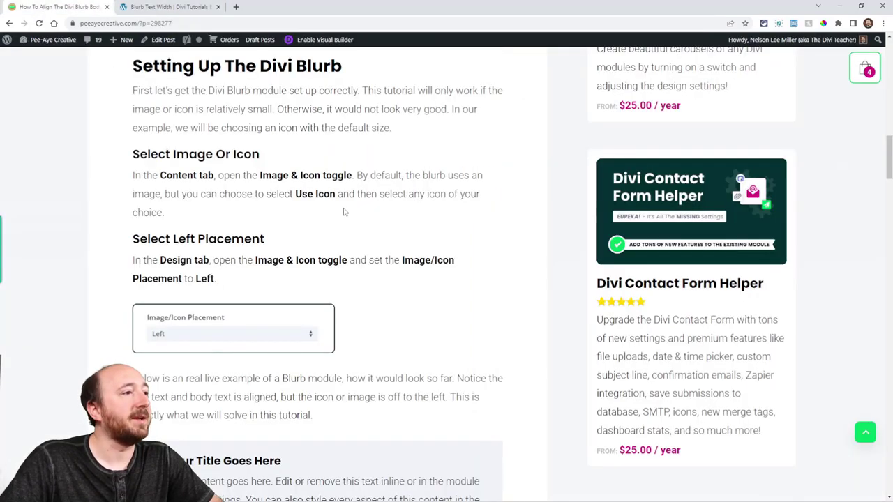
{"action": "scroll", "coordinate": [345, 213], "scroll_direction": "down", "scroll_amount": 2}
{"action": "scroll", "coordinate": [345, 212], "scroll_direction": "down", "scroll_amount": 6}
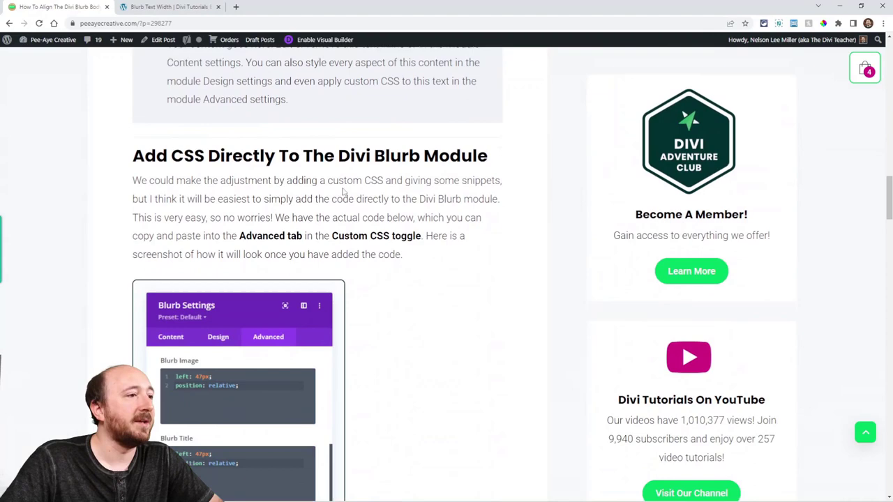
{"action": "scroll", "coordinate": [363, 190], "scroll_direction": "down", "scroll_amount": 7}
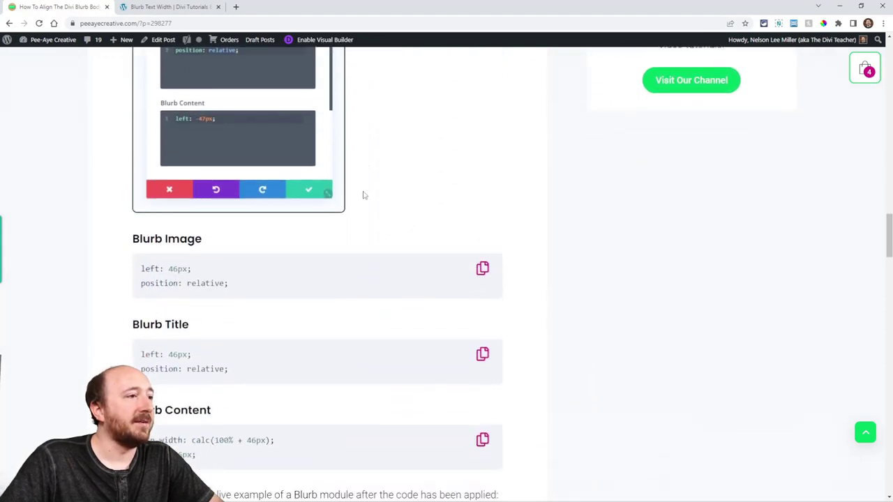
{"action": "scroll", "coordinate": [156, 170], "scroll_direction": "up", "scroll_amount": 5}
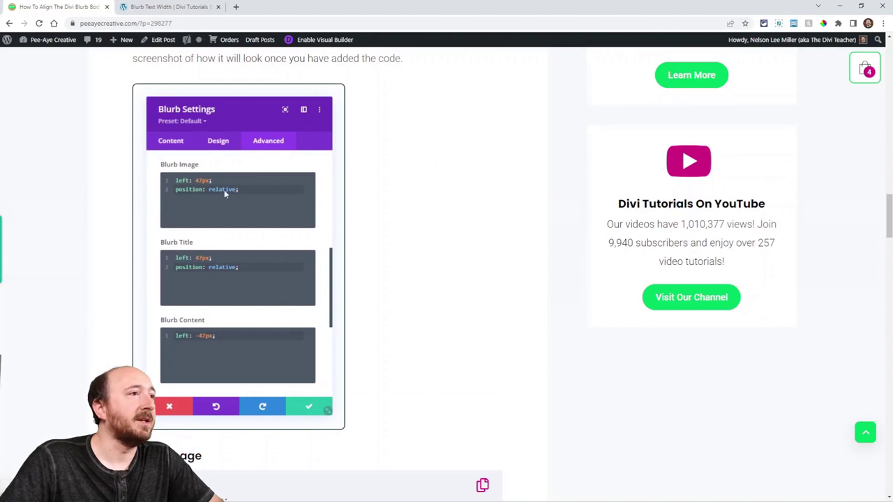
{"action": "scroll", "coordinate": [224, 190], "scroll_direction": "down", "scroll_amount": 4}
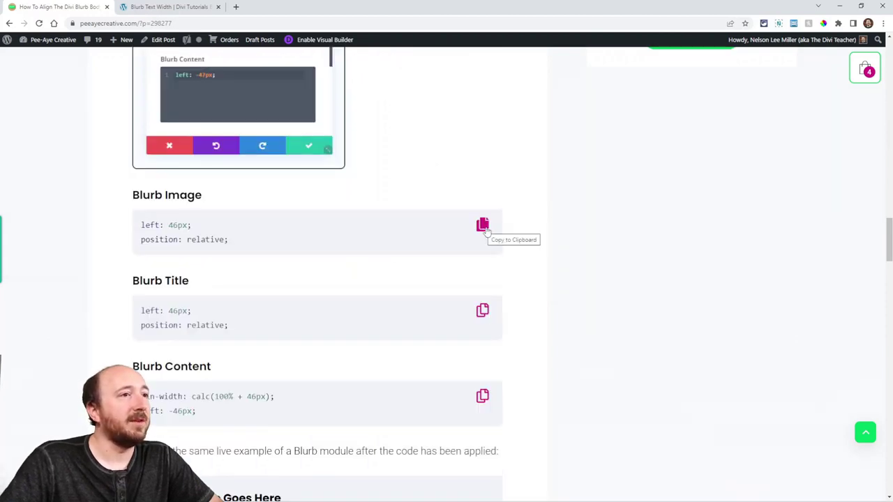
{"action": "left_click", "coordinate": [481, 224]}
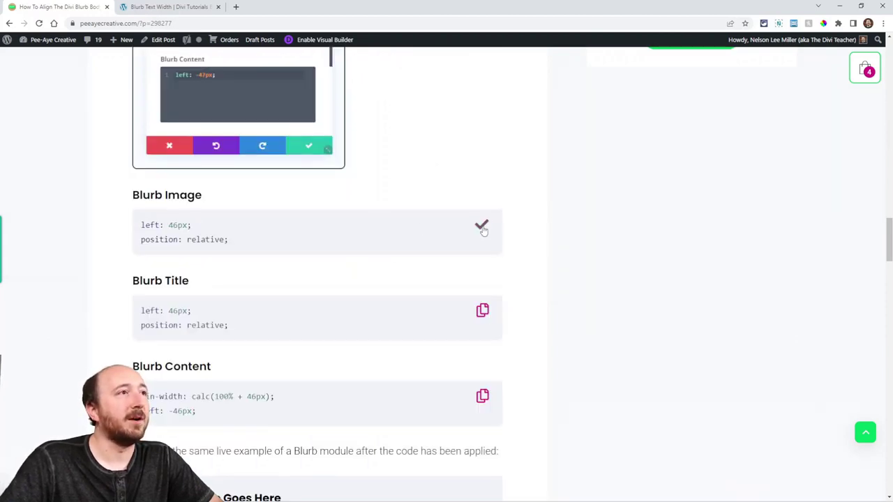
{"action": "key", "text": "ctrl+Tab"}
{"action": "left_click", "coordinate": [584, 184]}
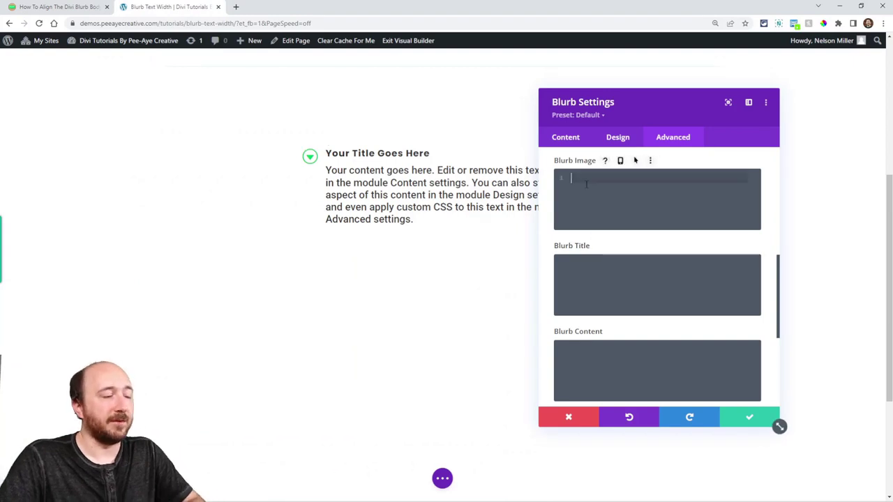
{"action": "key", "text": "ctrl+v"}
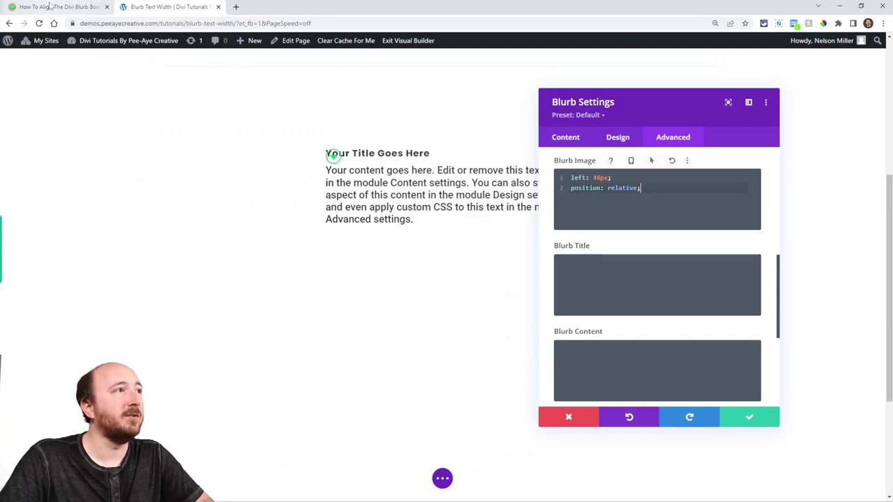
Step: Paste the tutorial's Blurb Title code into the Blurb Title CSS box
{"action": "key", "text": "ctrl+Tab"}
{"action": "left_click", "coordinate": [481, 311]}
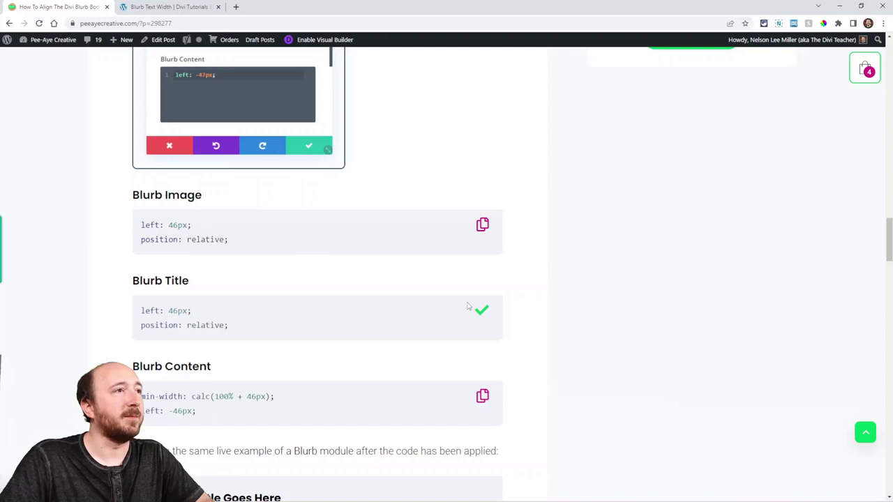
{"action": "key", "text": "ctrl+Tab"}
{"action": "left_click", "coordinate": [588, 269]}
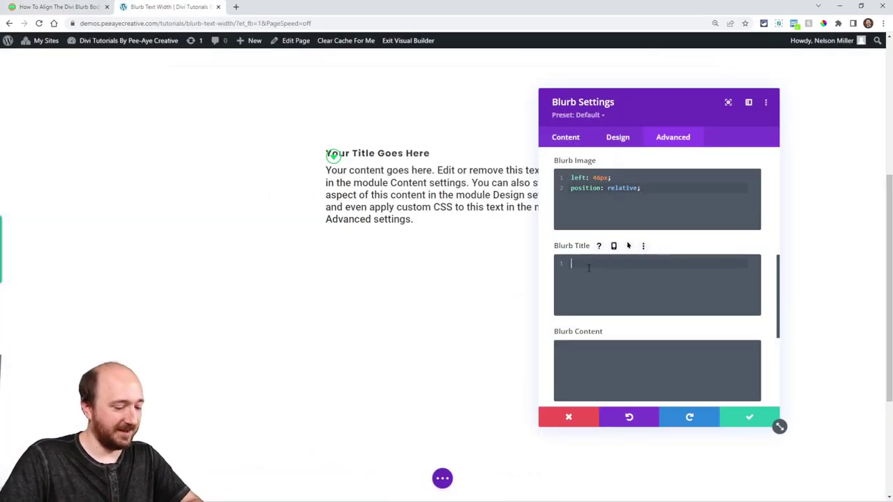
{"action": "key", "text": "ctrl+v"}
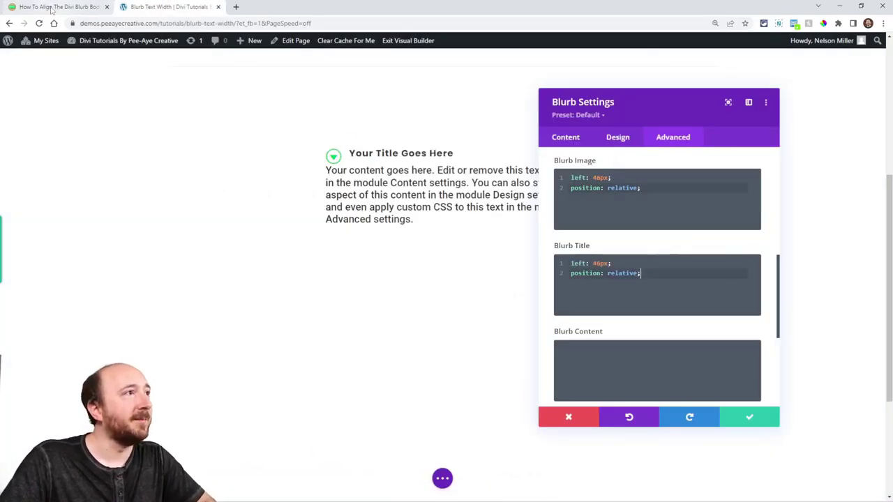
Step: Paste the tutorial's Blurb Content code into the Blurb Content CSS box
{"action": "key", "text": "ctrl+Tab"}
{"action": "left_click", "coordinate": [482, 396]}
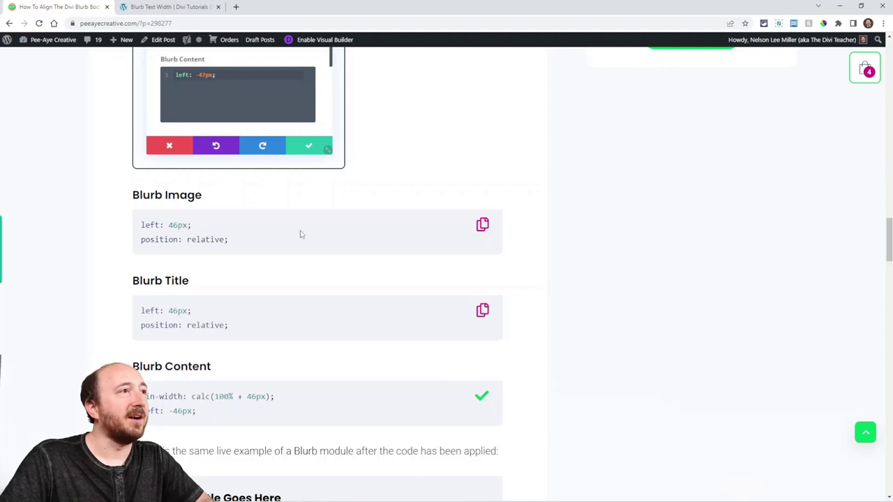
{"action": "key", "text": "ctrl+Tab"}
{"action": "left_click", "coordinate": [581, 350]}
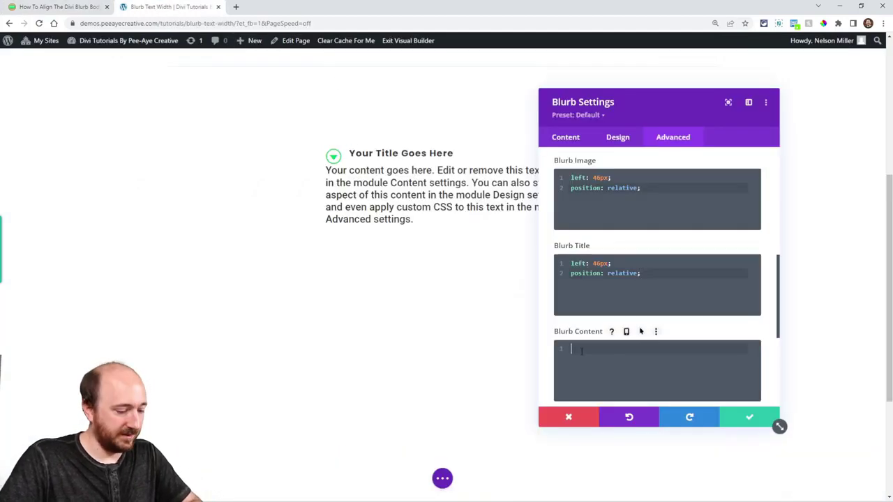
{"action": "key", "text": "ctrl+v"}
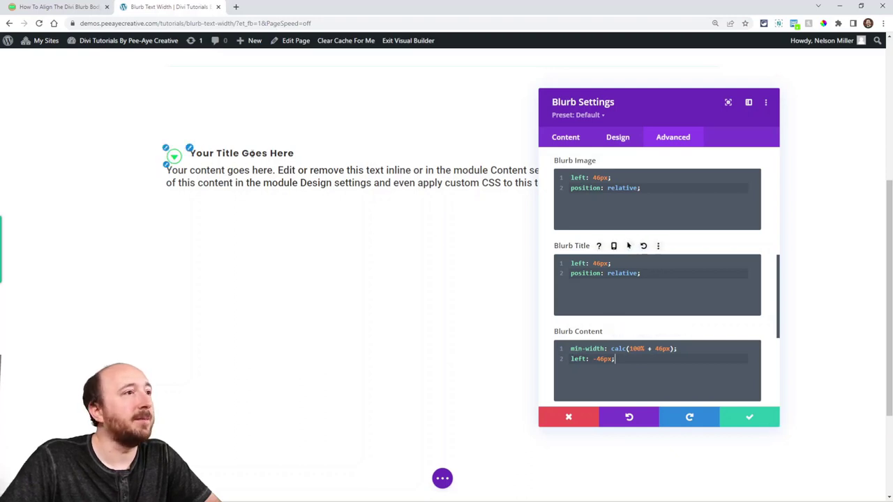
Step: Select 'margin-top: 4px;' in the tutorial's Customize The Numbers note
{"action": "key", "text": "ctrl+Tab"}
{"action": "scroll", "coordinate": [391, 300], "scroll_direction": "down", "scroll_amount": 4}
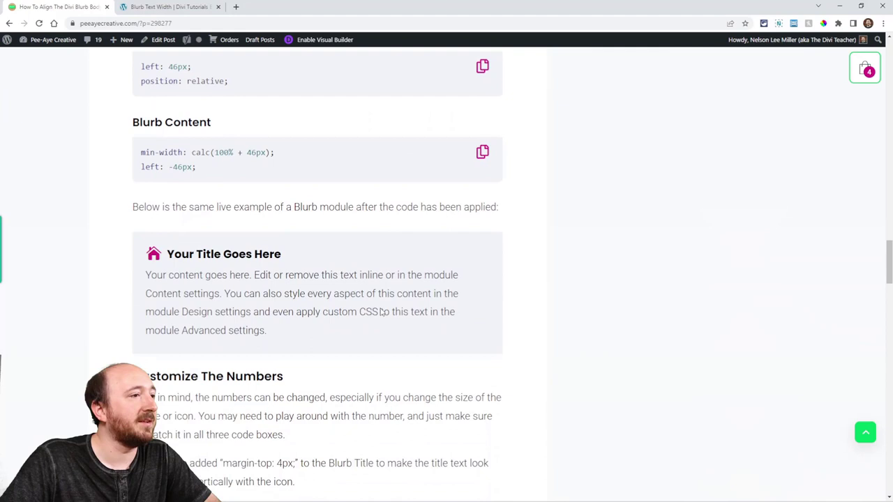
{"action": "scroll", "coordinate": [383, 311], "scroll_direction": "down", "scroll_amount": 3}
{"action": "scroll", "coordinate": [248, 261], "scroll_direction": "up", "scroll_amount": 2}
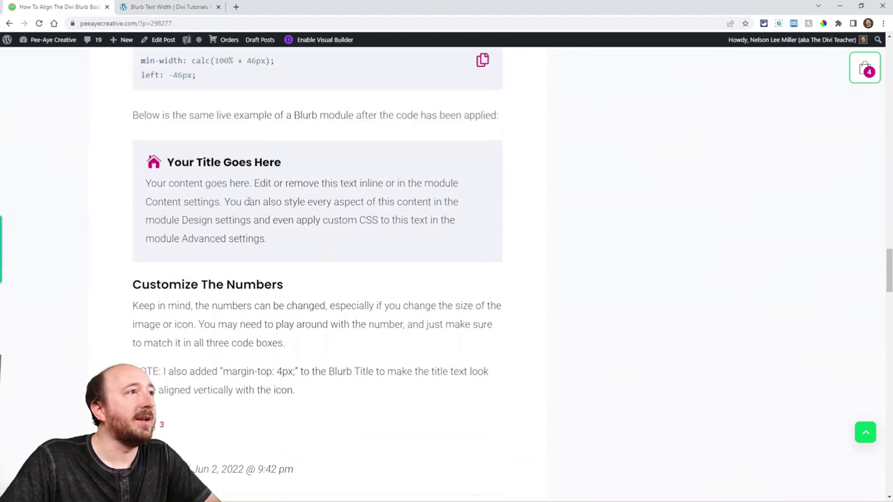
{"action": "left_click_drag", "start_coordinate": [296, 372], "coordinate": [225, 372]}
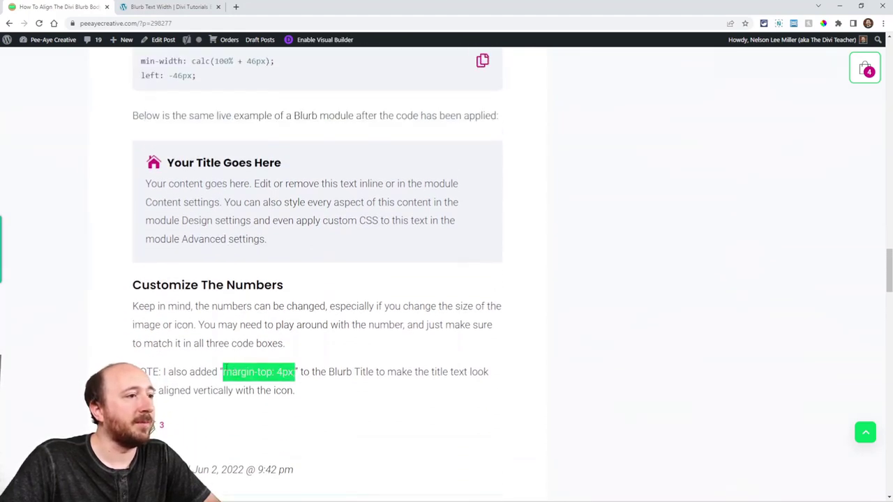
Step: Add 'margin-top: 6px;' on a new line at the end of the Blurb Title CSS
{"action": "left_click", "coordinate": [167, 7]}
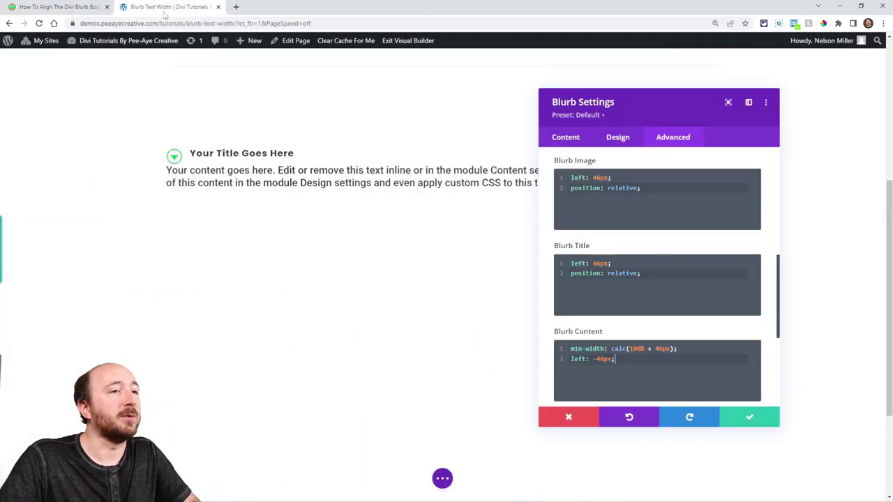
{"action": "left_click", "coordinate": [644, 272]}
{"action": "key", "text": "Return"}
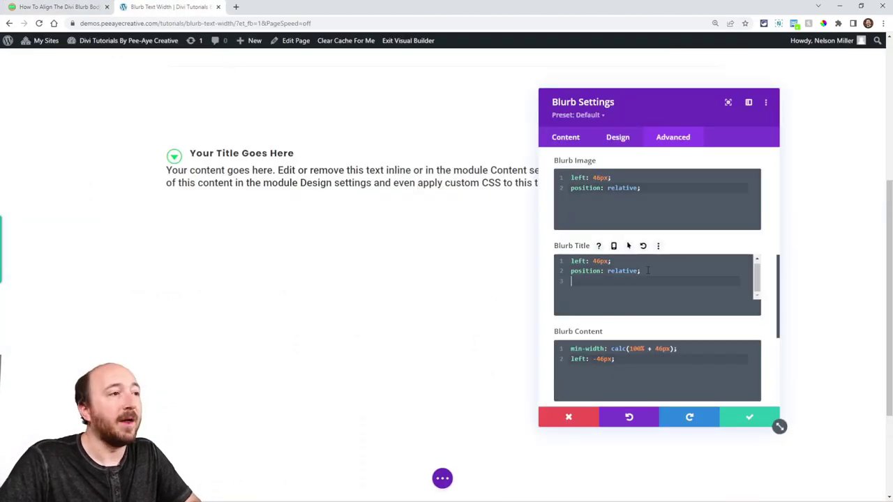
{"action": "key", "text": "ctrl+v"}
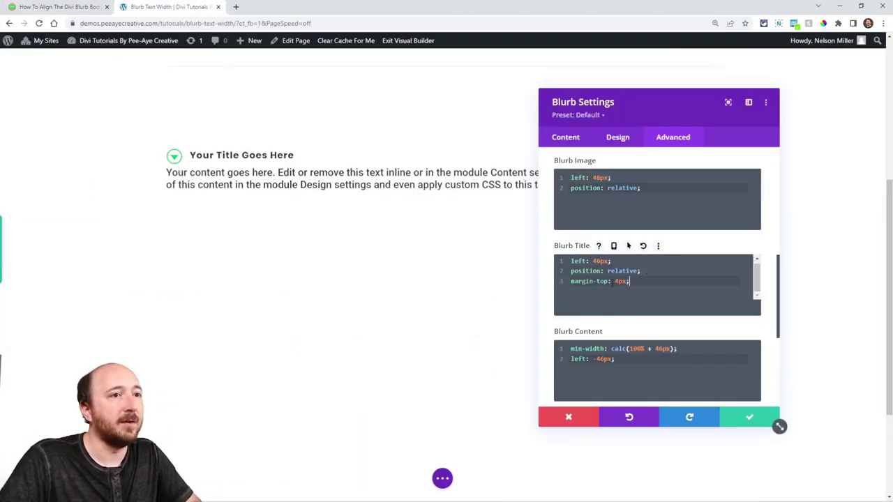
{"action": "left_click", "coordinate": [615, 281]}
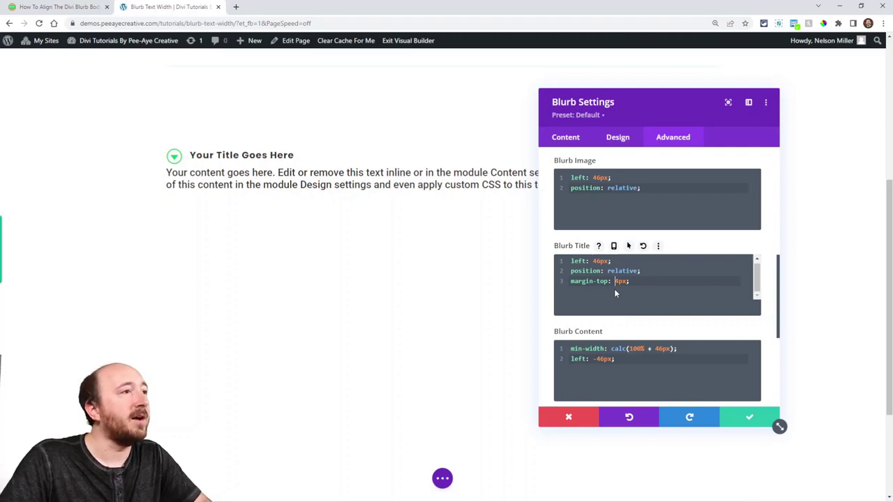
{"action": "key", "text": "Delete"}
{"action": "type", "text": "6"}
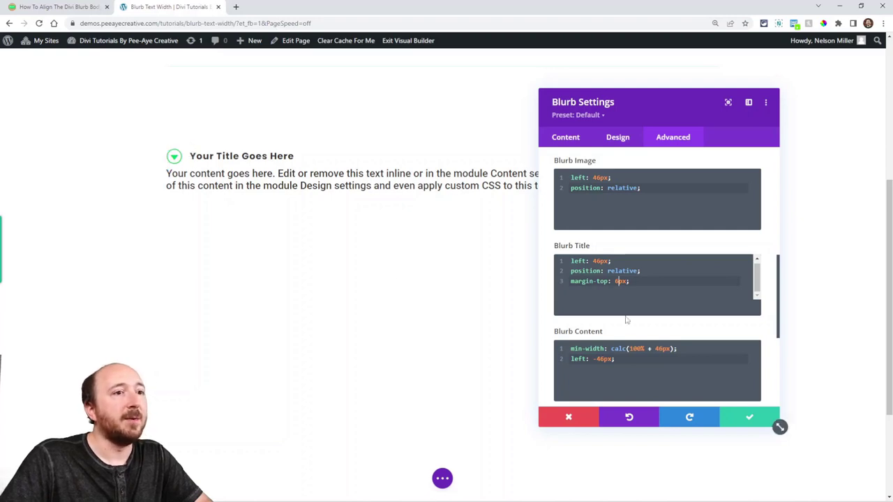
{"action": "scroll", "coordinate": [604, 201], "scroll_direction": "up", "scroll_amount": 1}
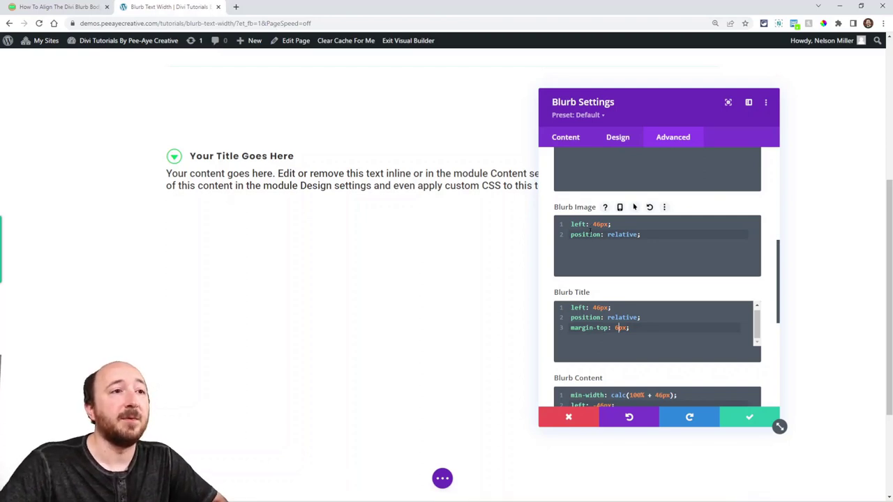
{"action": "left_click", "coordinate": [626, 224]}
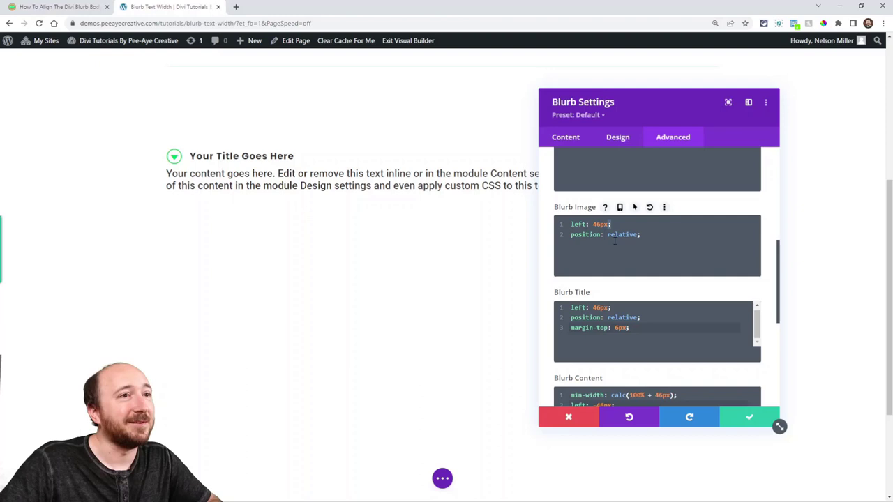
{"action": "double_click", "coordinate": [578, 225]}
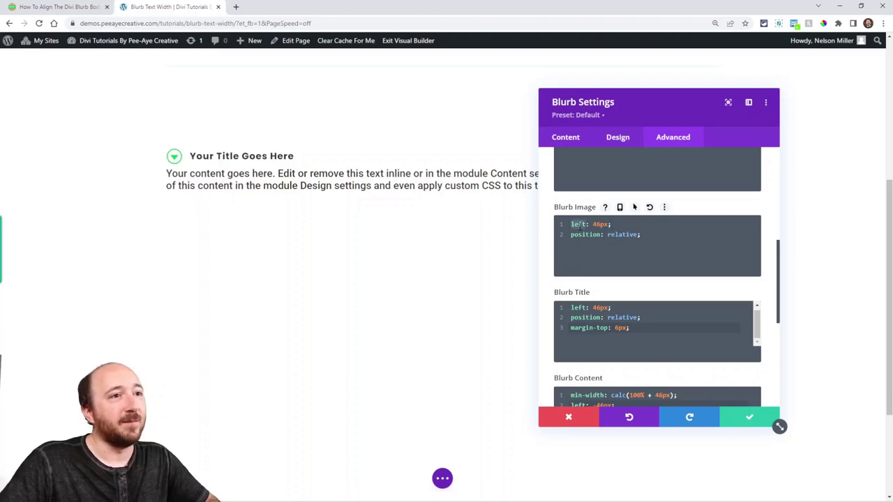
{"action": "left_click_drag", "start_coordinate": [630, 330], "coordinate": [556, 309]}
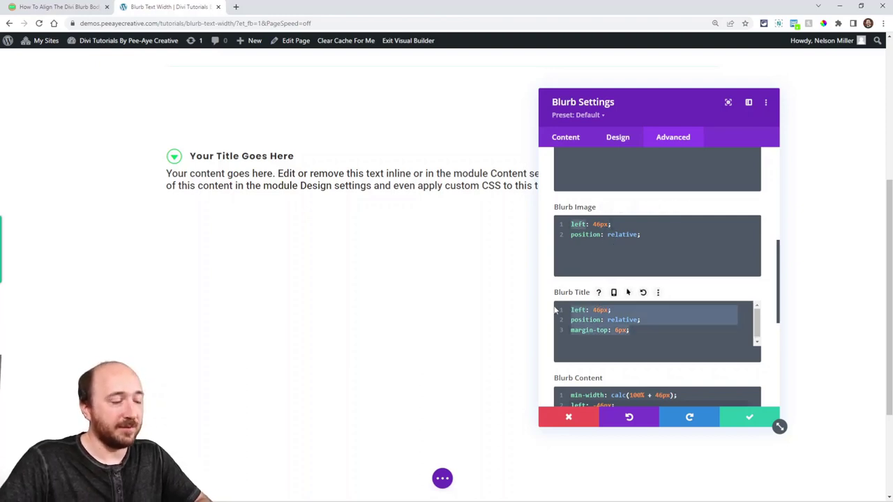
{"action": "key", "text": "BackSpace"}
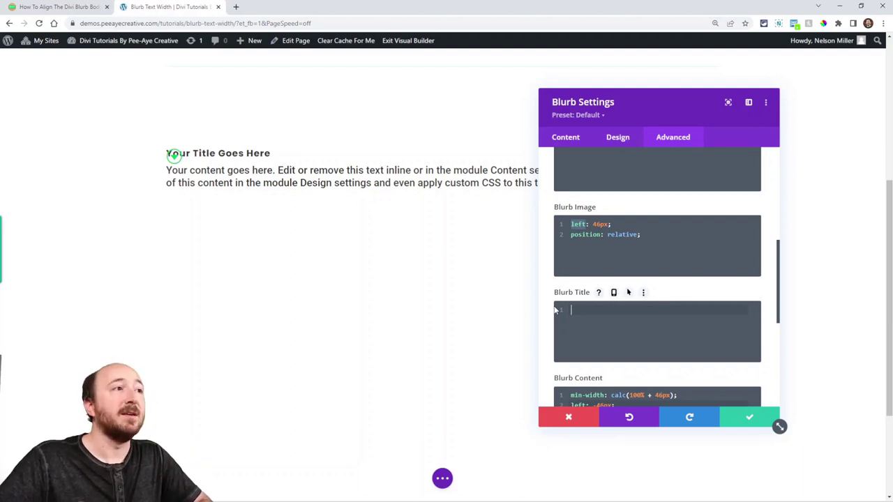
{"action": "key", "text": "ctrl+z"}
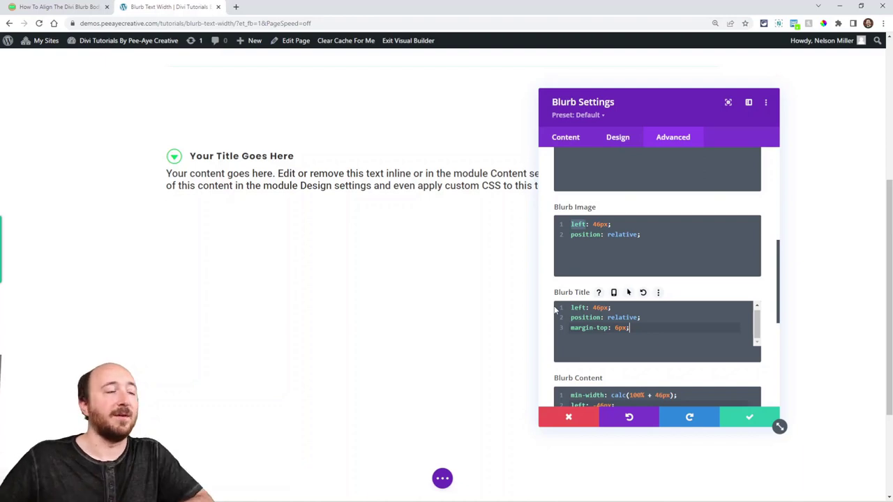
{"action": "scroll", "coordinate": [556, 309], "scroll_direction": "down", "scroll_amount": 1}
{"action": "double_click", "coordinate": [645, 319]}
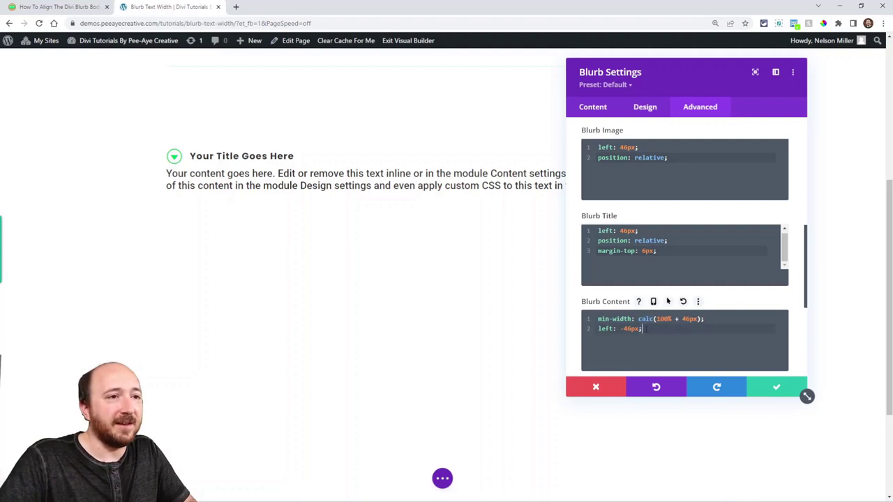
{"action": "left_click_drag", "start_coordinate": [642, 328], "coordinate": [595, 321]}
{"action": "key", "text": "BackSpace"}
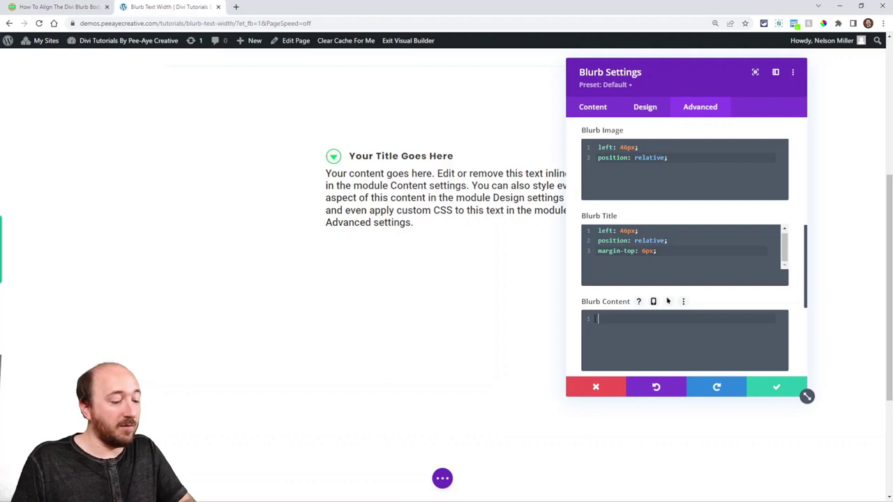
{"action": "key", "text": "ctrl+v"}
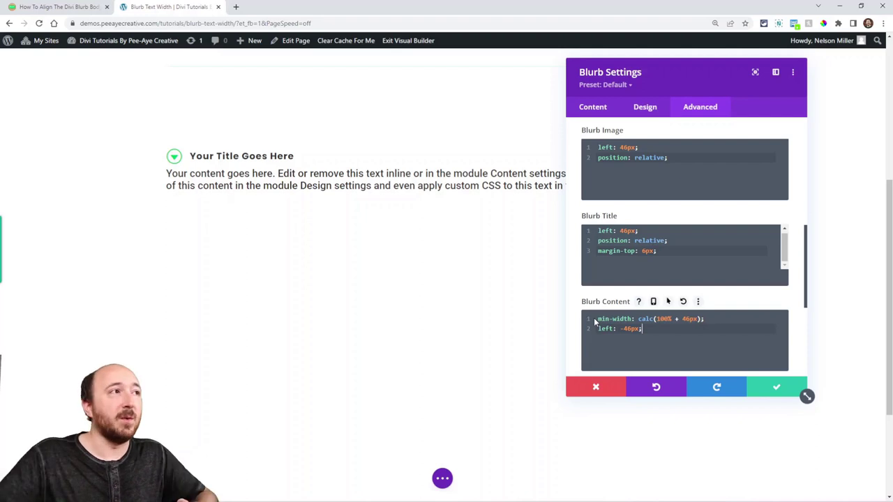
{"action": "left_click", "coordinate": [37, 7]}
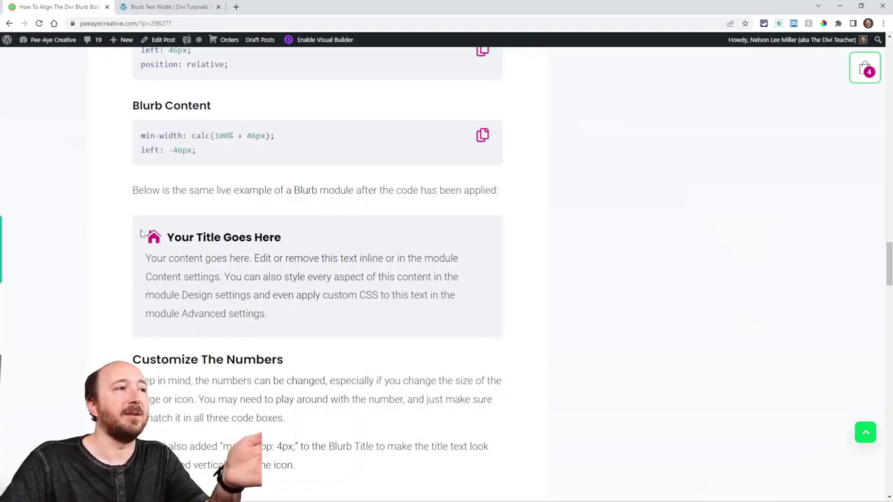
{"action": "left_click", "coordinate": [154, 7]}
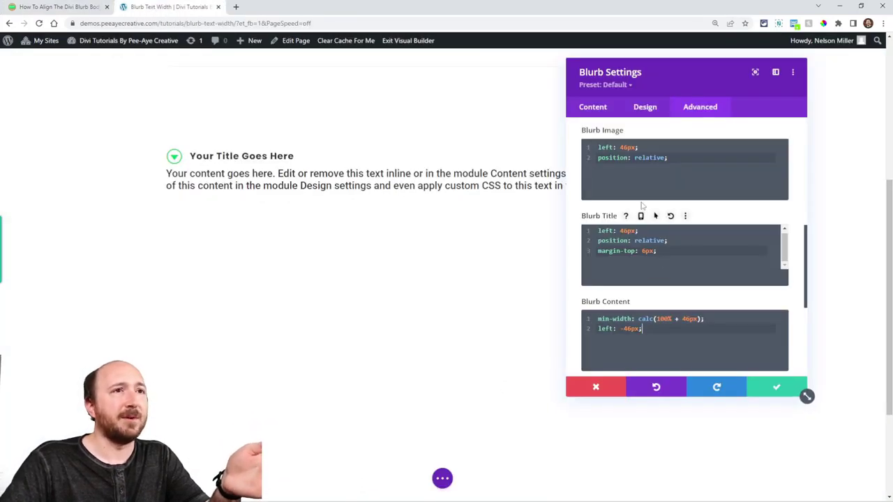
{"action": "left_click", "coordinate": [644, 108]}
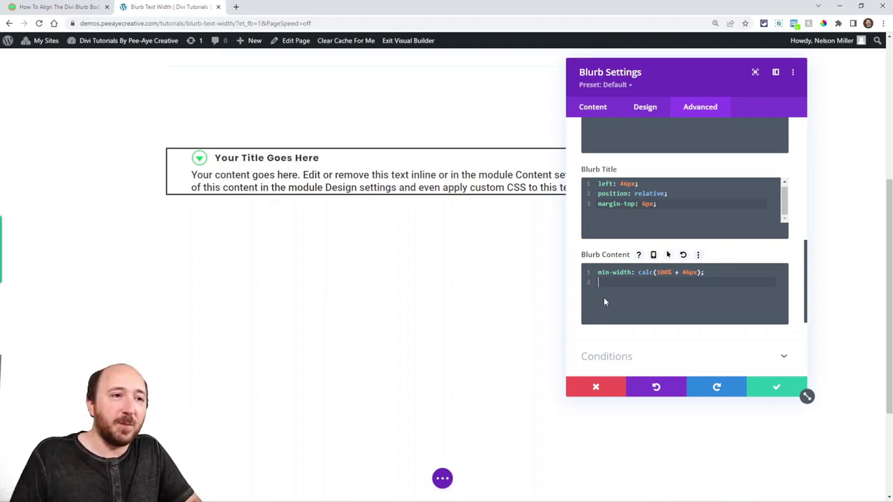
{"action": "type", "text": "left: -46px;"}
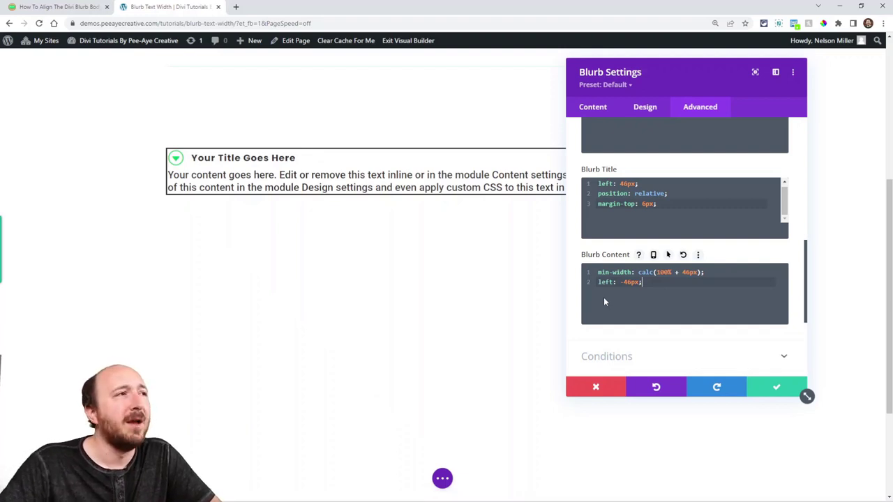
{"action": "scroll", "coordinate": [668, 271], "scroll_direction": "up", "scroll_amount": 1}
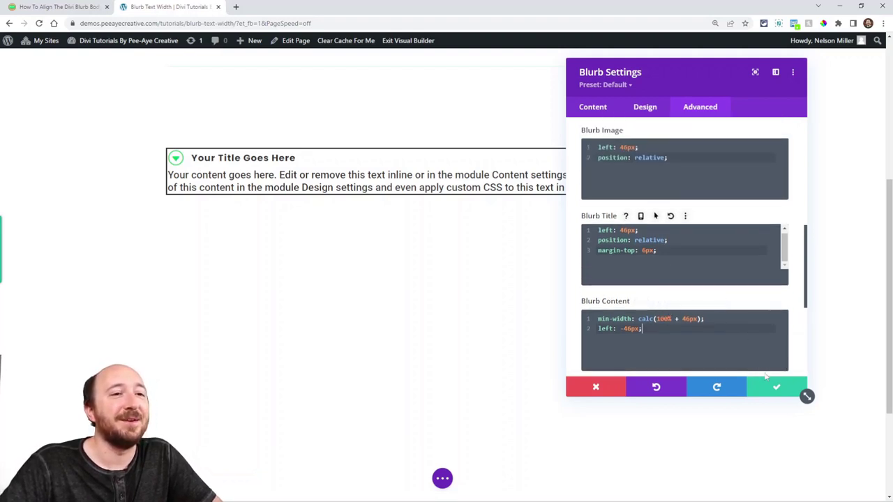
Step: Compare the layout without the Content CSS min-width rule, restore it, and save the blurb settings
{"action": "left_click_drag", "start_coordinate": [663, 94], "coordinate": [384, 119]}
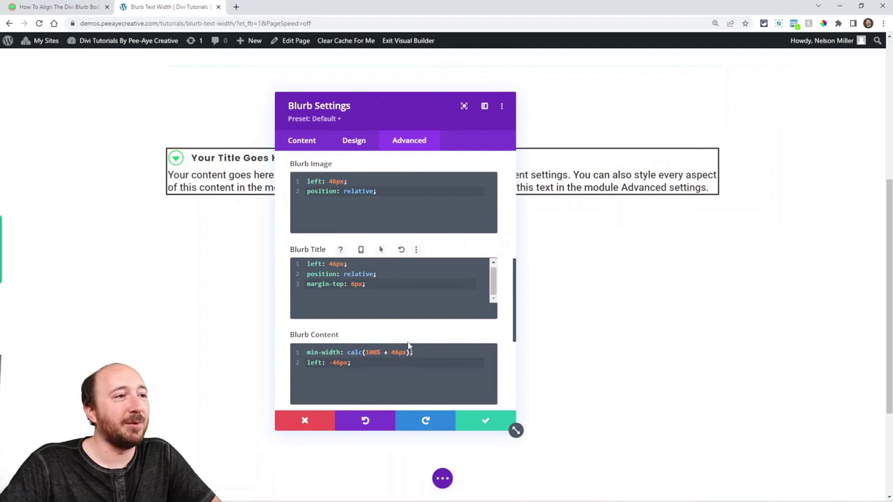
{"action": "left_click_drag", "start_coordinate": [414, 353], "coordinate": [377, 335]}
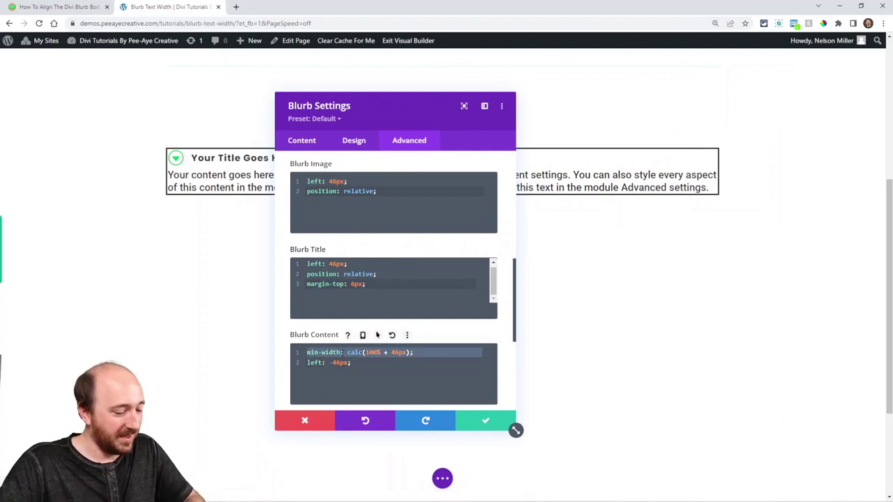
{"action": "key", "text": "BackSpace"}
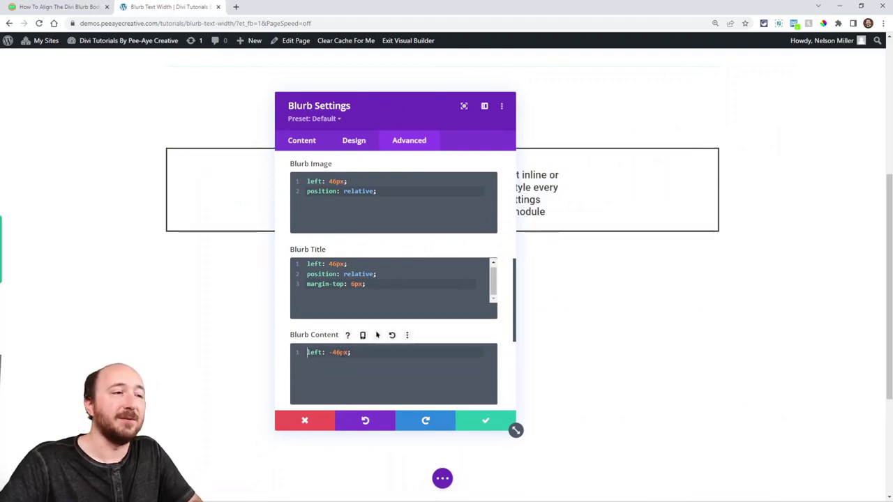
{"action": "key", "text": "ctrl+z"}
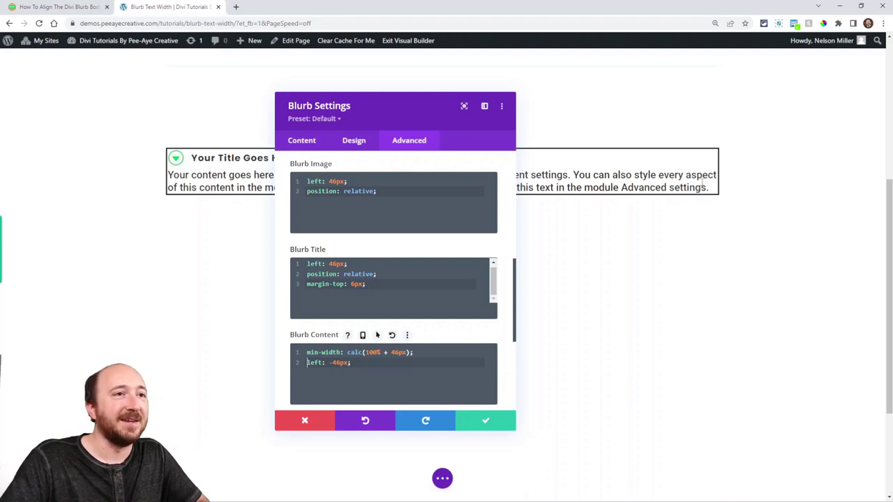
{"action": "left_click", "coordinate": [477, 420]}
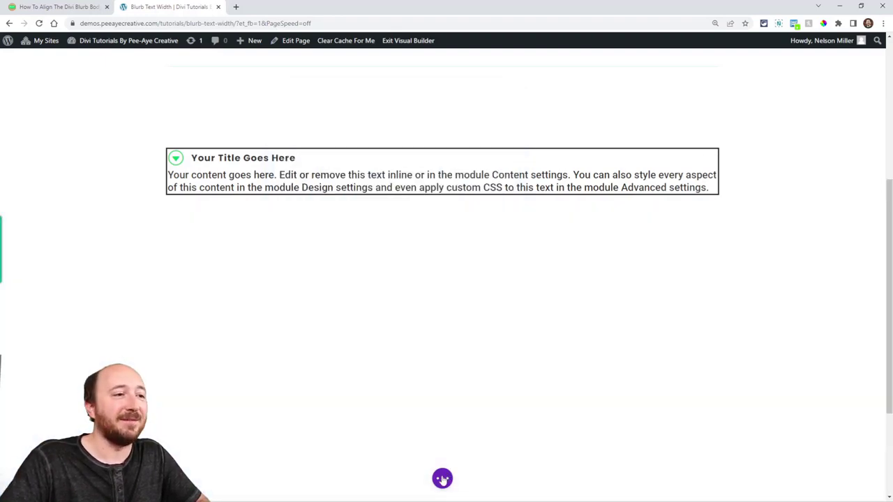
{"action": "left_click", "coordinate": [443, 478]}
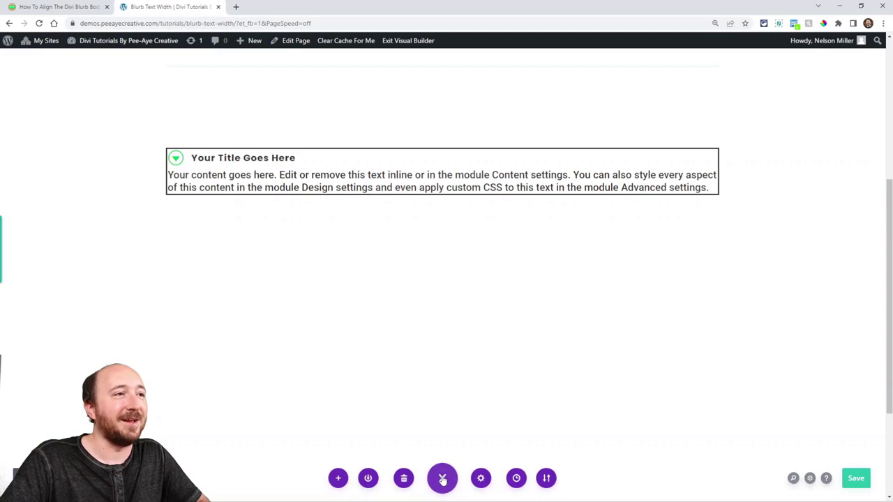
Step: Scroll the tutorial to its live example showing body text flush left beneath the icon
{"action": "left_click", "coordinate": [59, 7]}
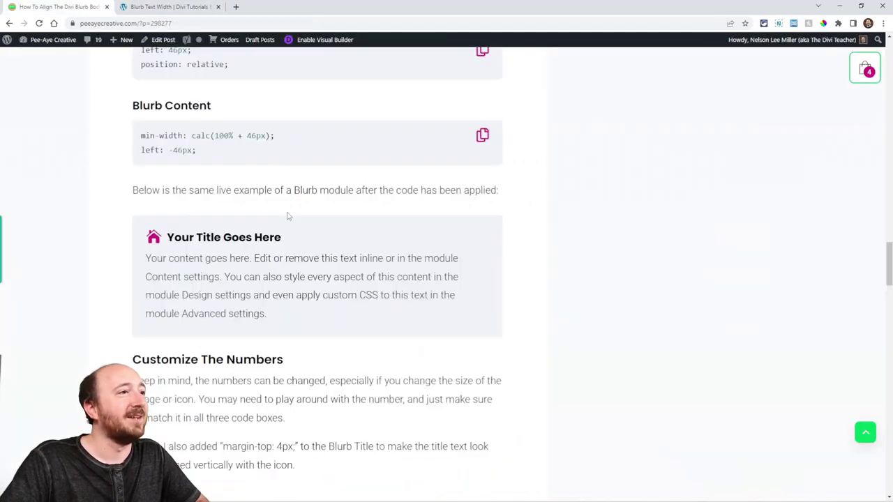
{"action": "scroll", "coordinate": [288, 216], "scroll_direction": "up", "scroll_amount": 15}
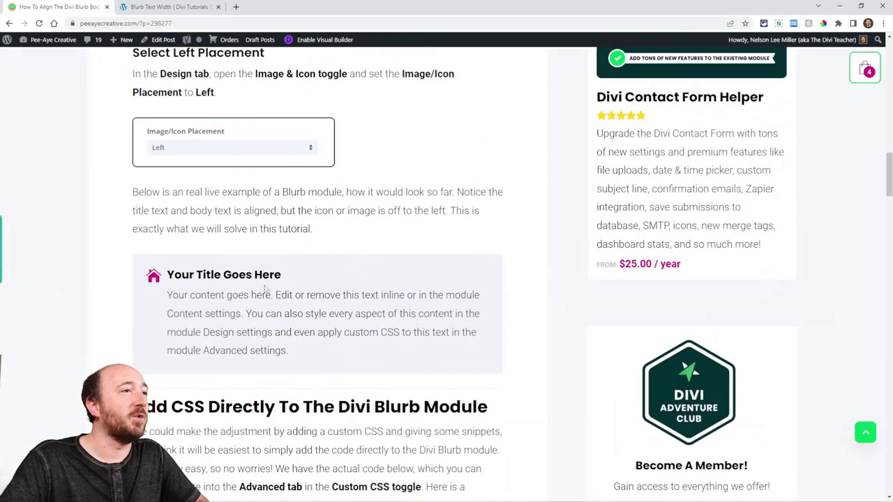
{"action": "scroll", "coordinate": [265, 289], "scroll_direction": "down", "scroll_amount": 1}
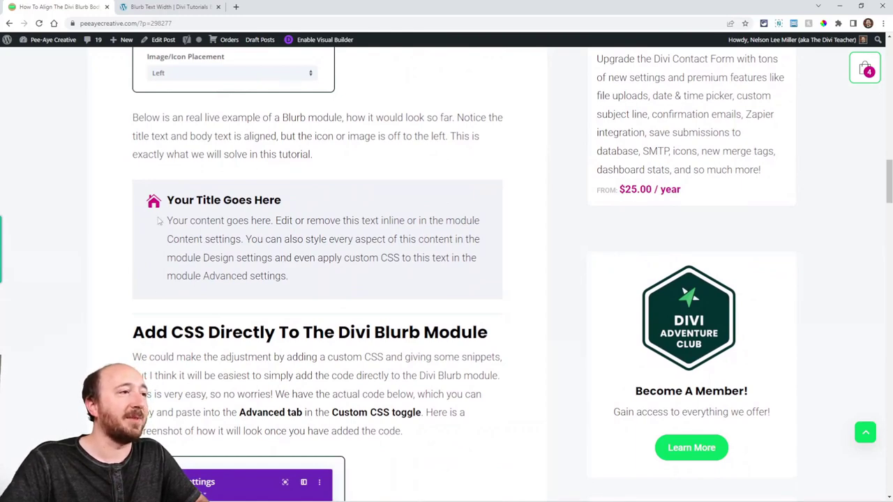
{"action": "scroll", "coordinate": [311, 209], "scroll_direction": "down", "scroll_amount": 7}
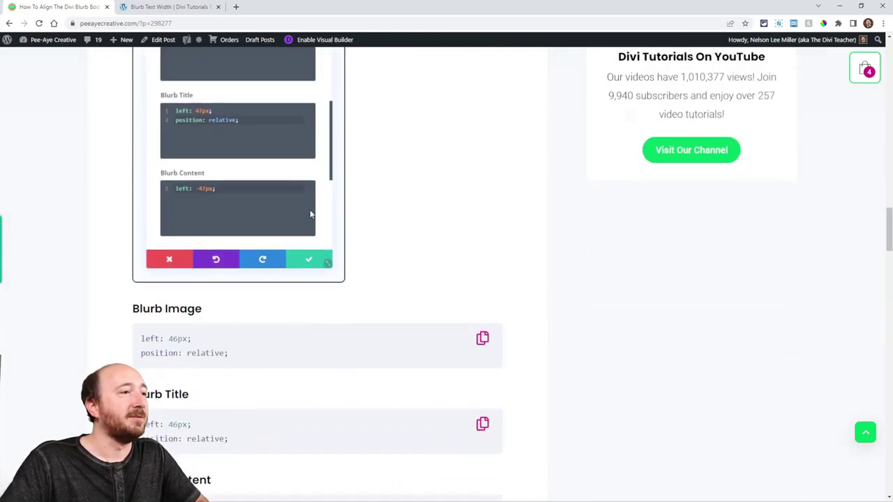
{"action": "scroll", "coordinate": [312, 215], "scroll_direction": "down", "scroll_amount": 6}
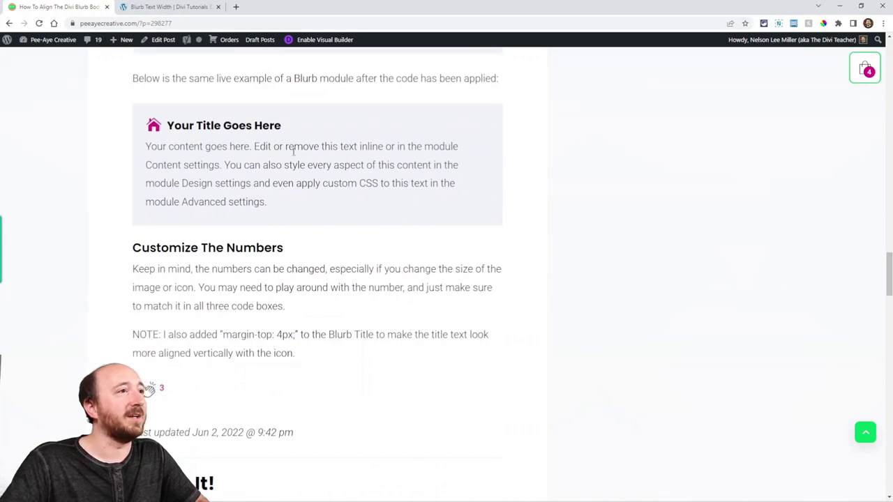